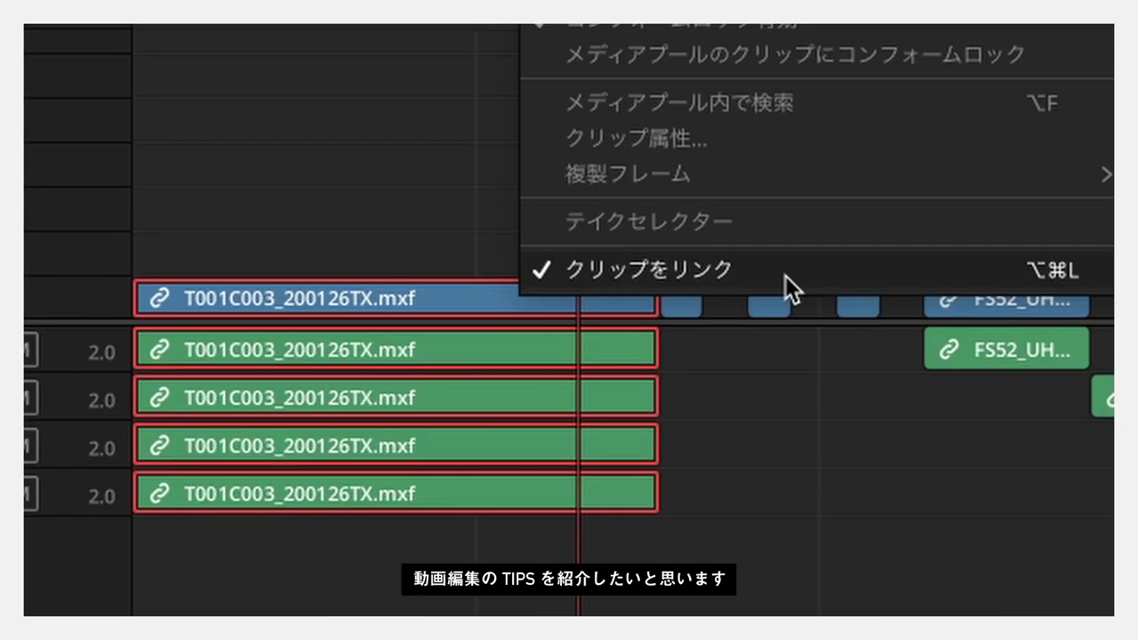
Unlink and relink the T001C003 clips, select audio clips individually, and trim the top audio clip's end.
{"action": "left_click", "coordinate": [785, 274]}
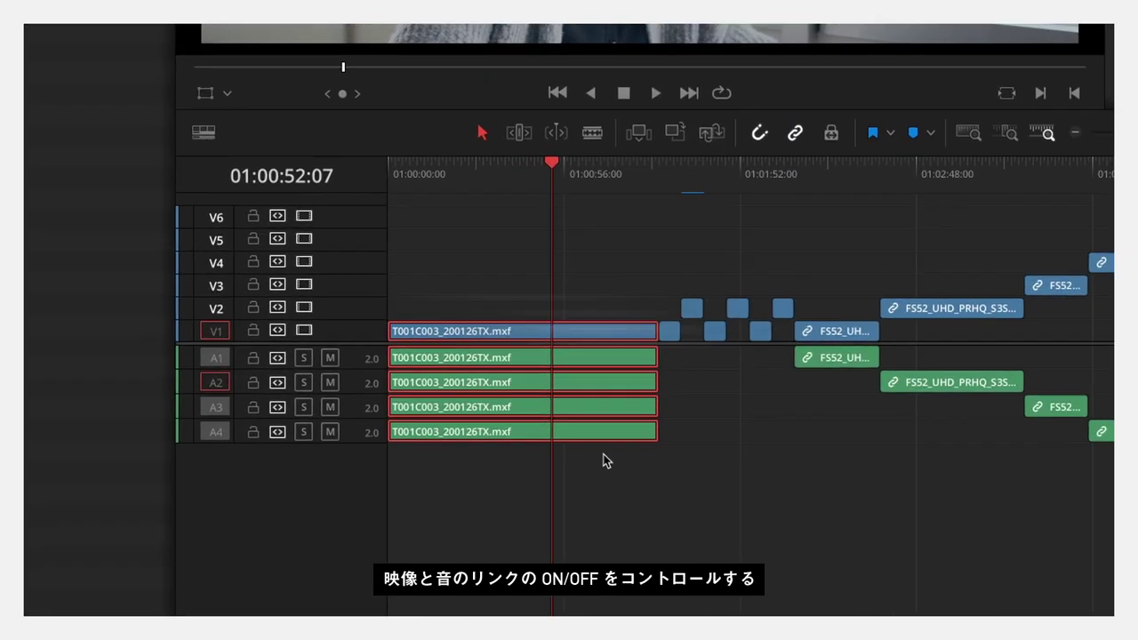
{"action": "key", "text": "alt+super+l"}
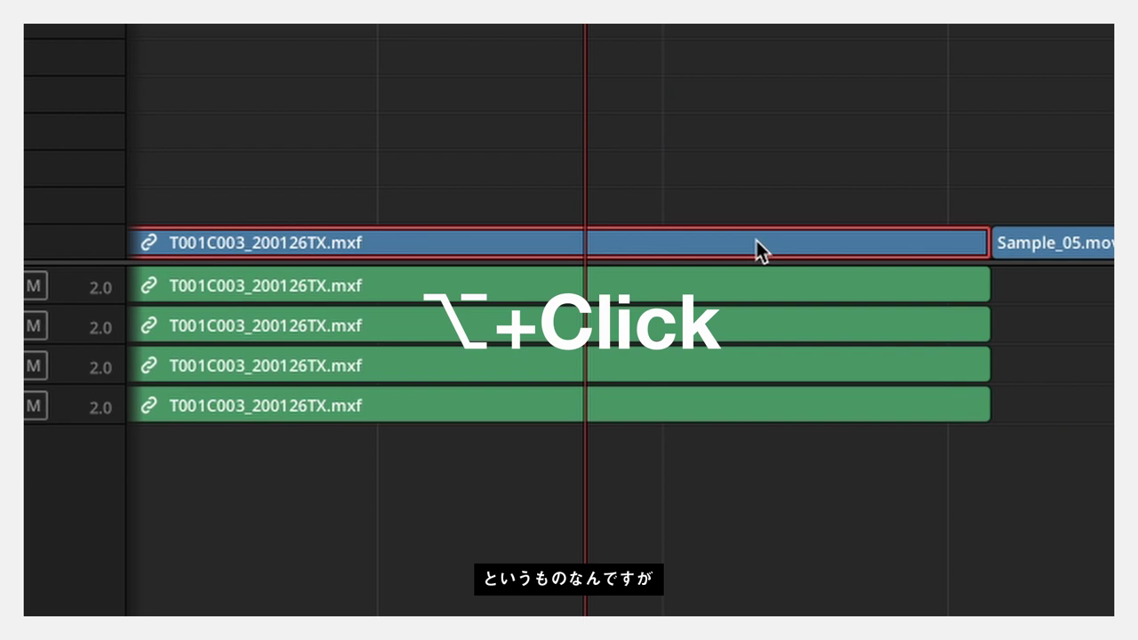
{"action": "left_click", "coordinate": [747, 286], "text": "alt"}
{"action": "left_click", "coordinate": [746, 326], "text": "alt"}
{"action": "left_click", "coordinate": [745, 359], "text": "alt"}
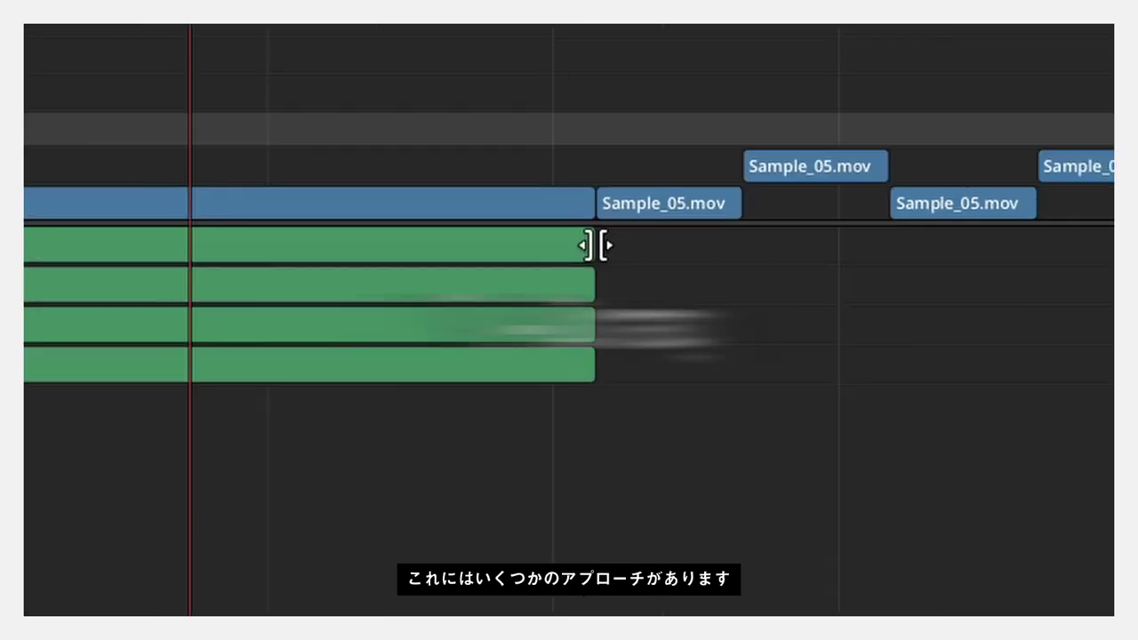
{"action": "left_click_drag", "start_coordinate": [598, 244], "coordinate": [256, 249]}
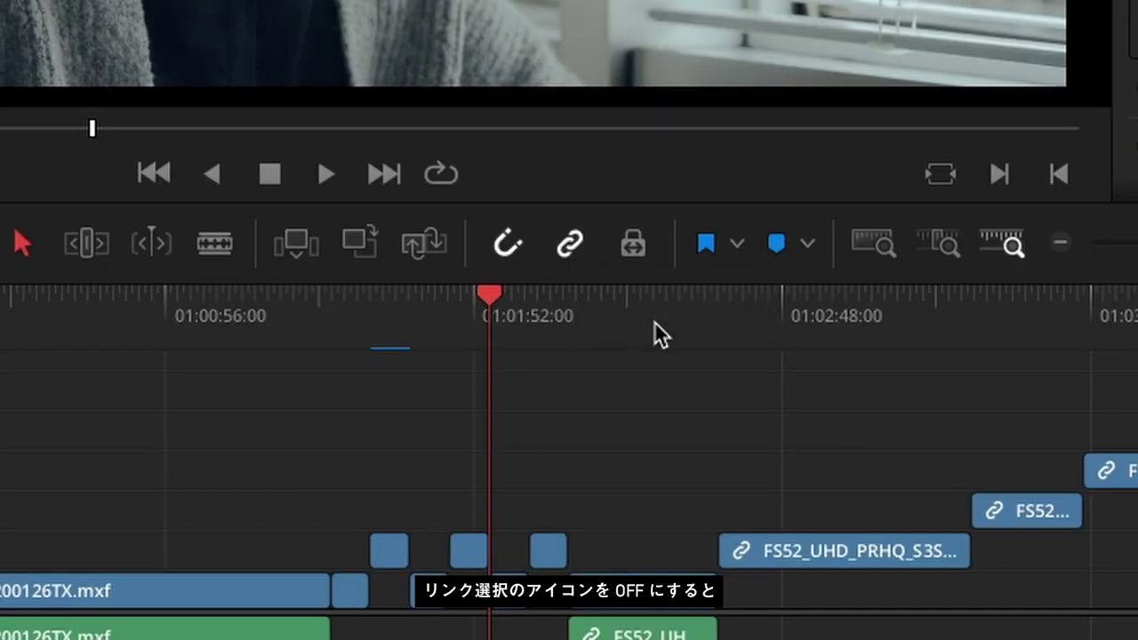
Turn off linked selection and select the T001C003 video, A1 and A2 clips individually.
{"action": "left_click", "coordinate": [573, 246]}
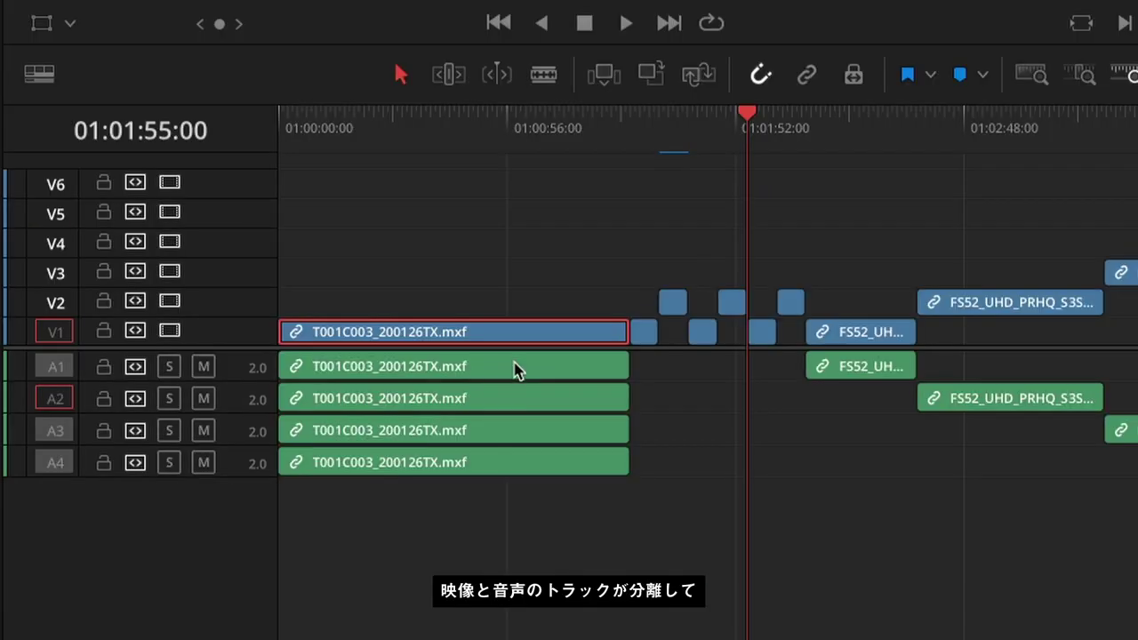
{"action": "left_click", "coordinate": [516, 369]}
{"action": "left_click", "coordinate": [517, 393]}
{"action": "left_click", "coordinate": [520, 342]}
{"action": "left_click", "coordinate": [521, 282]}
{"action": "left_click", "coordinate": [461, 331]}
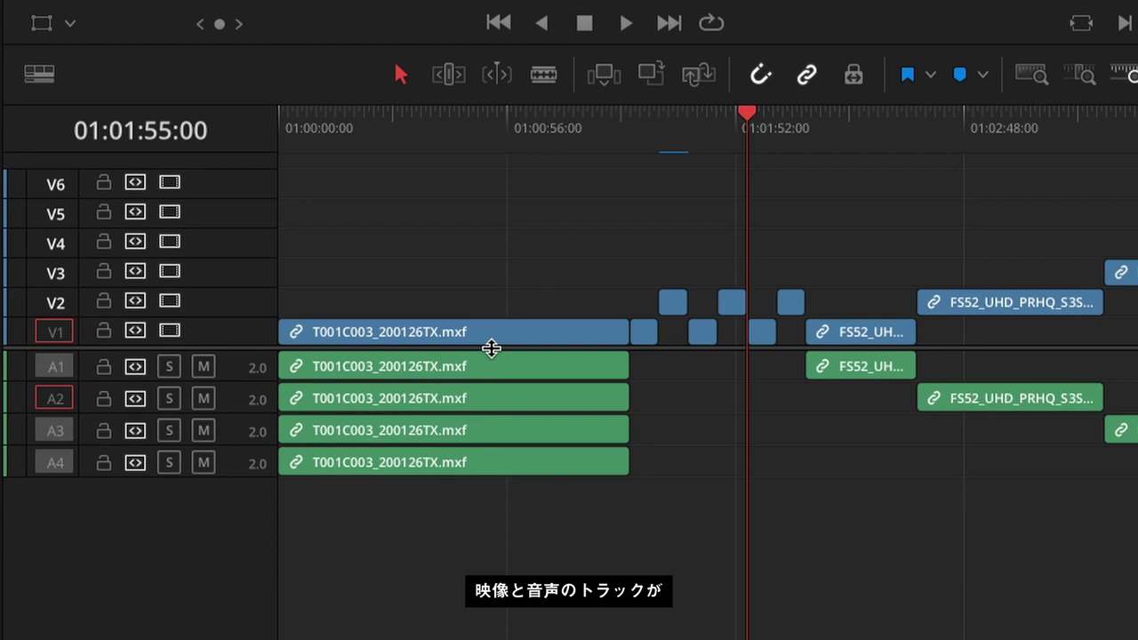
Select the T001C003 clip group, then each FS52 clip pair on V1–V4 and A1–A4.
{"action": "left_click", "coordinate": [489, 342]}
{"action": "left_click", "coordinate": [880, 332]}
{"action": "left_click", "coordinate": [1009, 302]}
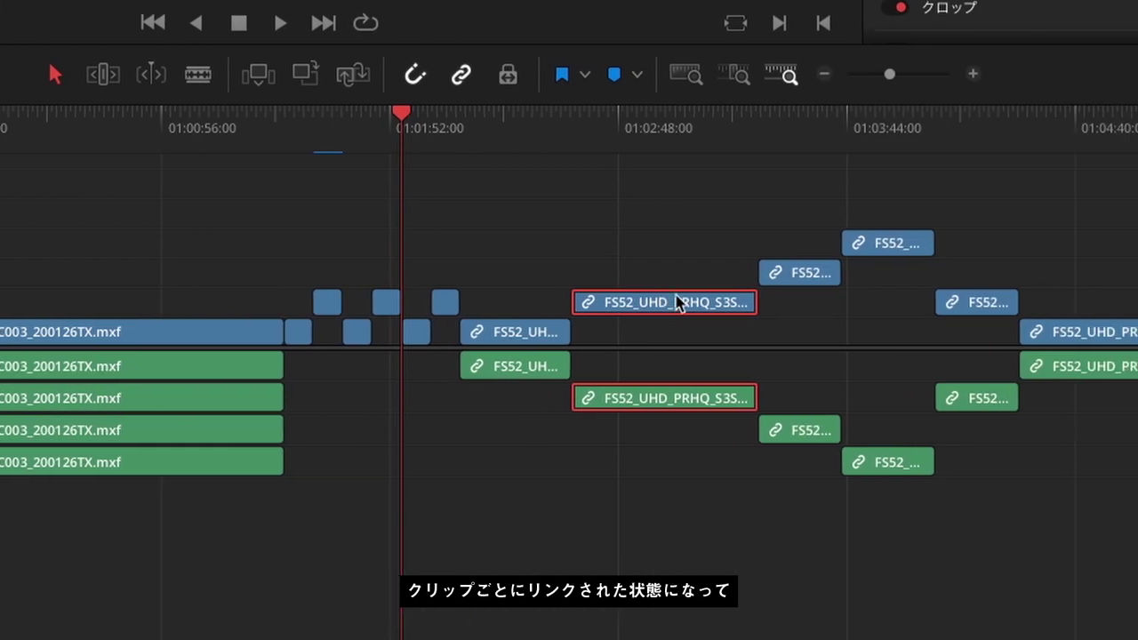
{"action": "left_click", "coordinate": [752, 276]}
{"action": "left_click", "coordinate": [860, 247]}
{"action": "left_click", "coordinate": [929, 310]}
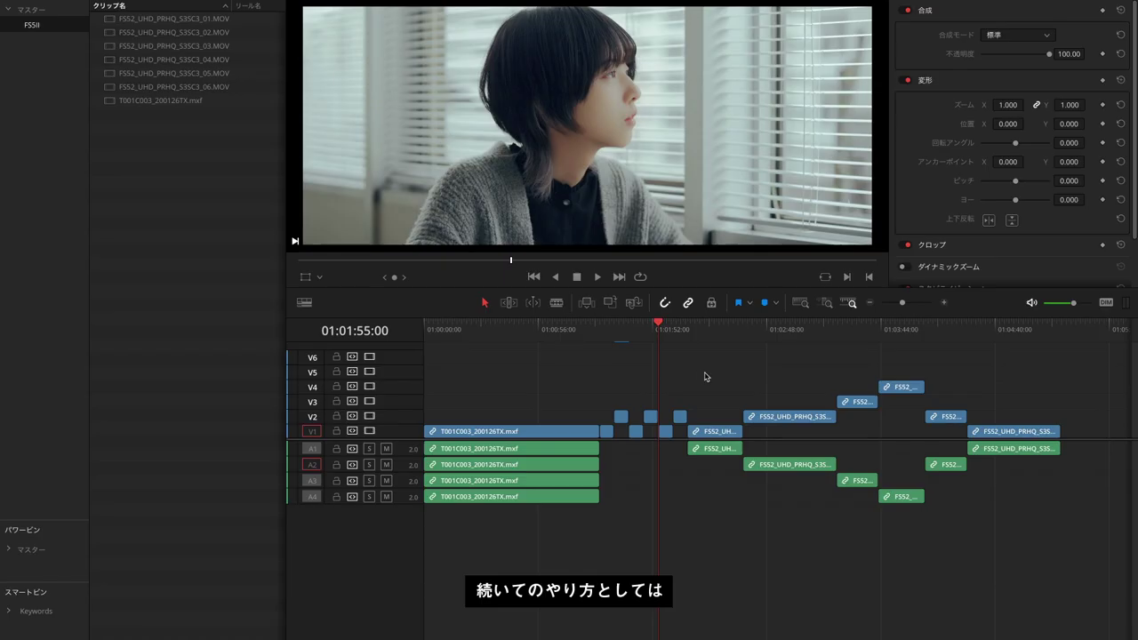
Move the playhead to 01:01:12:22 and uncheck Link Clips for the selected T001C003 clips.
{"action": "left_click", "coordinate": [572, 331]}
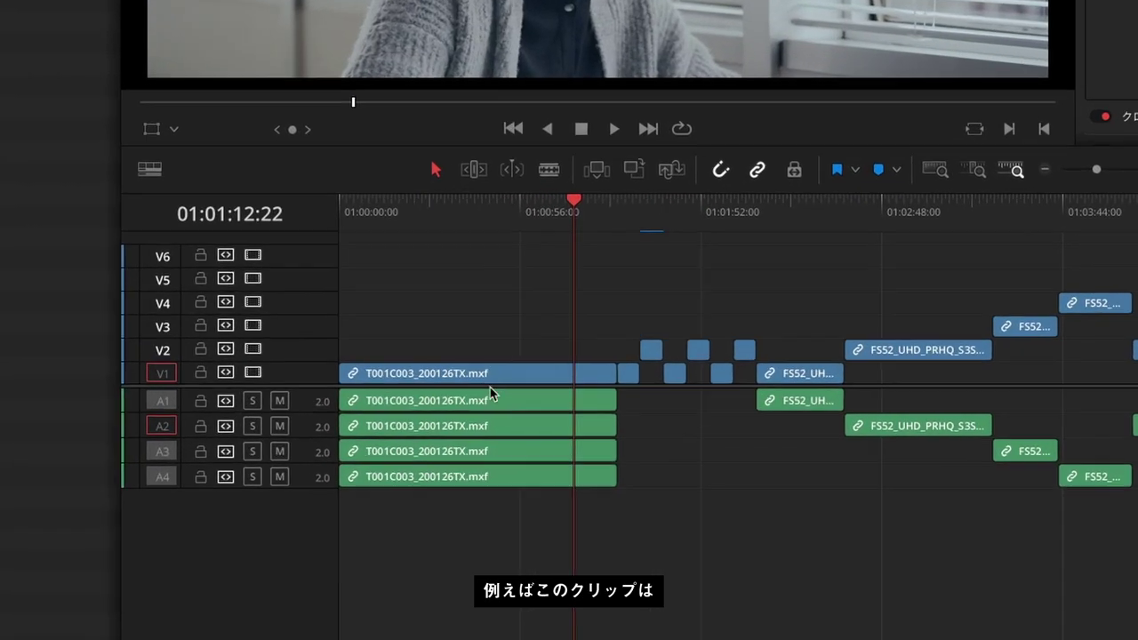
{"action": "left_click", "coordinate": [506, 435]}
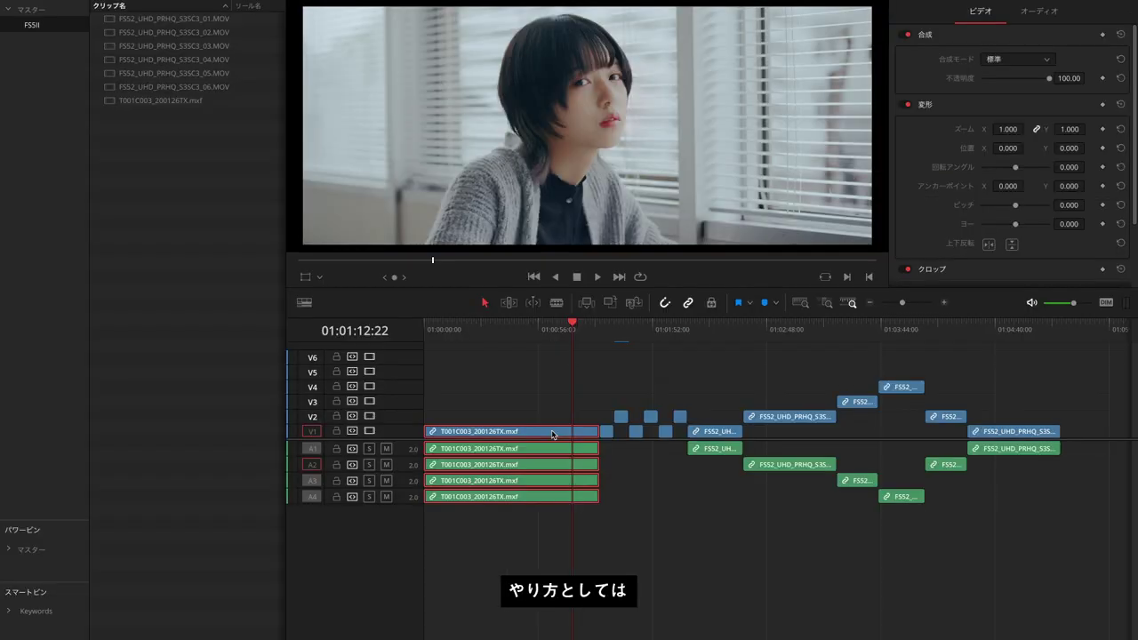
{"action": "right_click", "coordinate": [552, 434]}
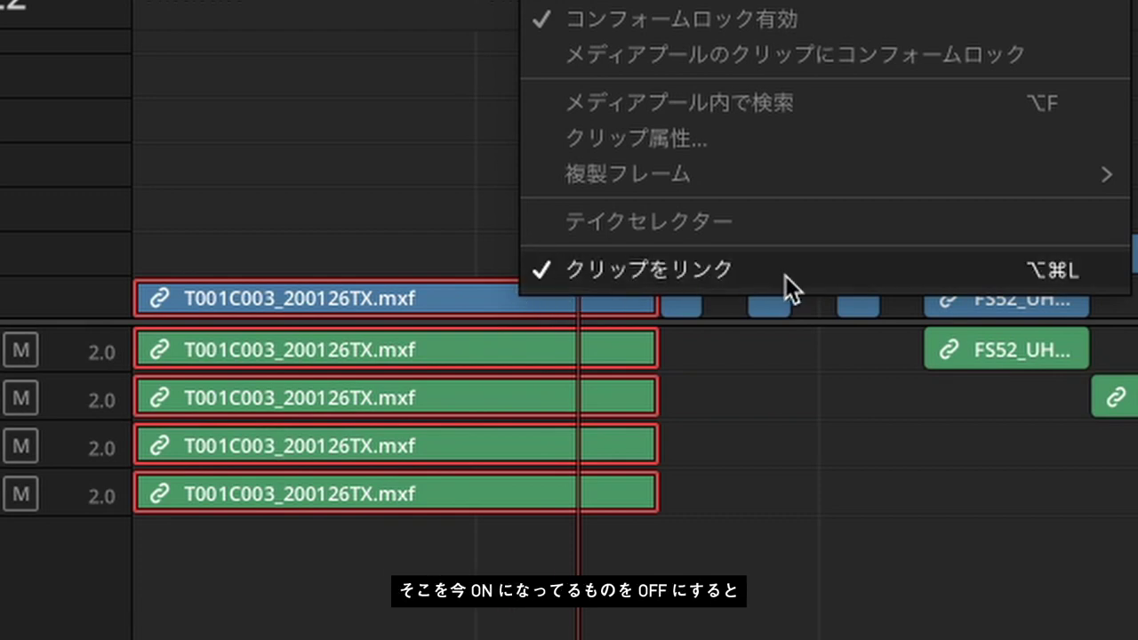
{"action": "left_click", "coordinate": [785, 275]}
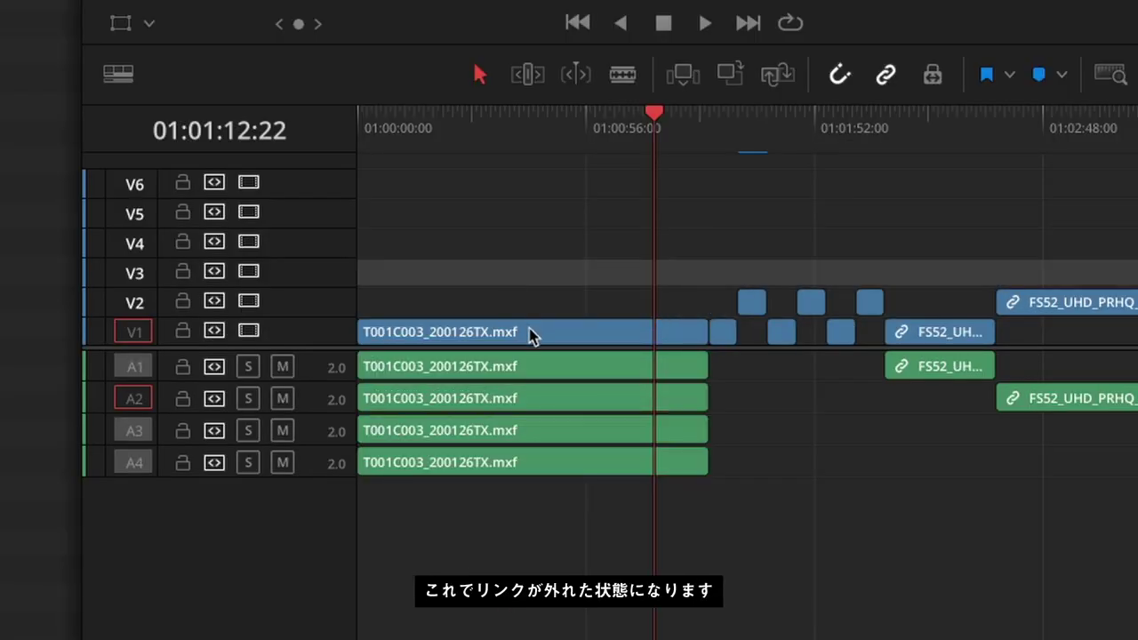
Select the T001C003 video and each of A1–A4 alone, then box-select all five clips.
{"action": "left_click", "coordinate": [531, 333]}
{"action": "left_click", "coordinate": [536, 368]}
{"action": "left_click", "coordinate": [536, 399]}
{"action": "left_click", "coordinate": [536, 431]}
{"action": "left_click", "coordinate": [538, 462]}
{"action": "left_click_drag", "start_coordinate": [525, 521], "coordinate": [569, 306]}
Place the playhead at 01:00:52:07 and select the T001C003 video plus its four audio clips.
{"action": "left_click", "coordinate": [571, 135]}
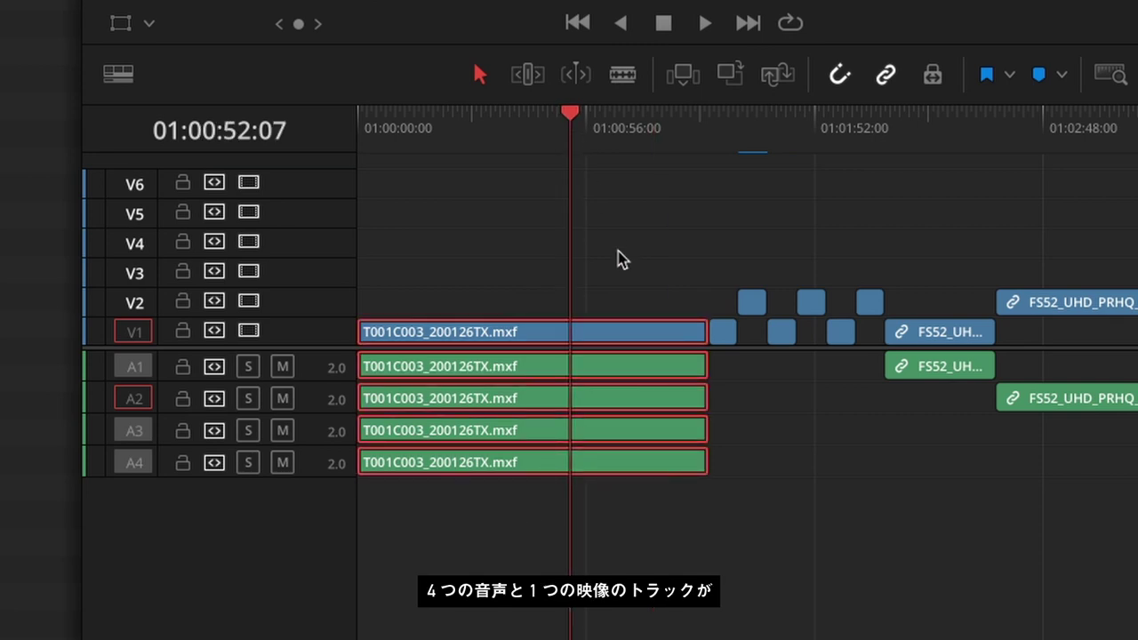
{"action": "left_click", "coordinate": [613, 244]}
{"action": "left_click", "coordinate": [613, 342]}
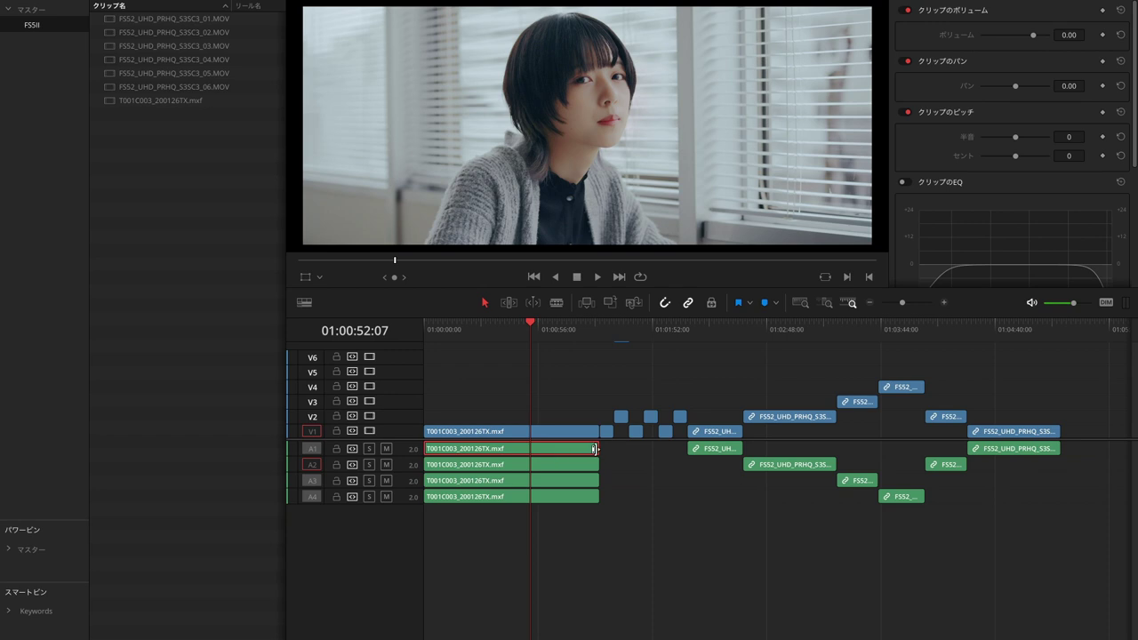
{"action": "left_click", "coordinate": [590, 448]}
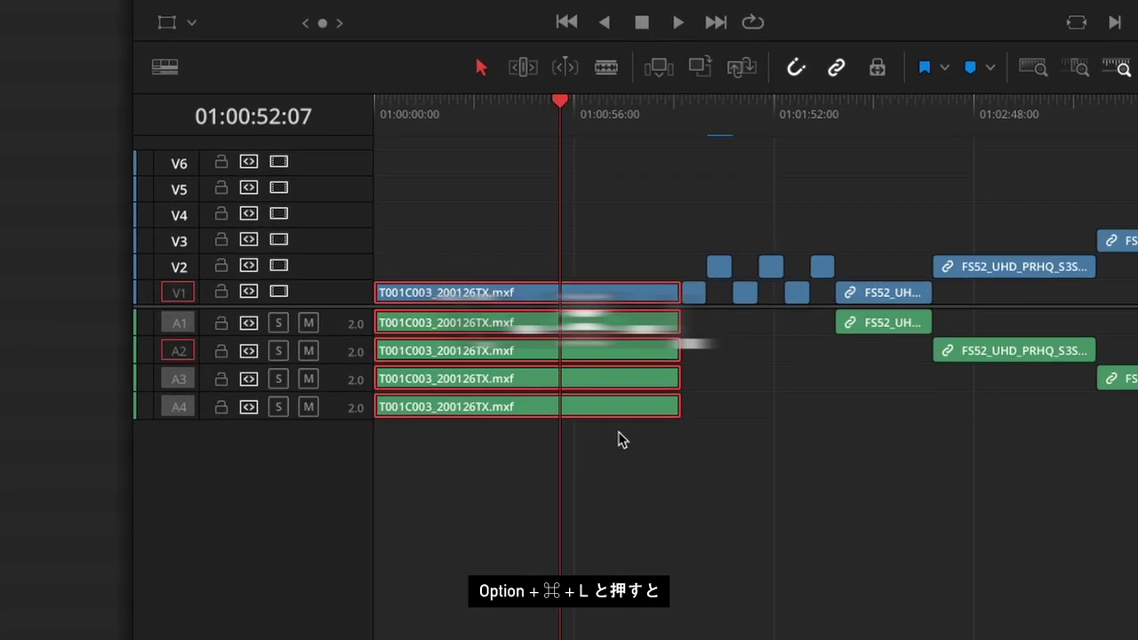
Relink the T001C003 video and A1–A4 clips with Option+Cmd+L, confirm they select together, then deselect.
{"action": "key", "text": "alt+super+l"}
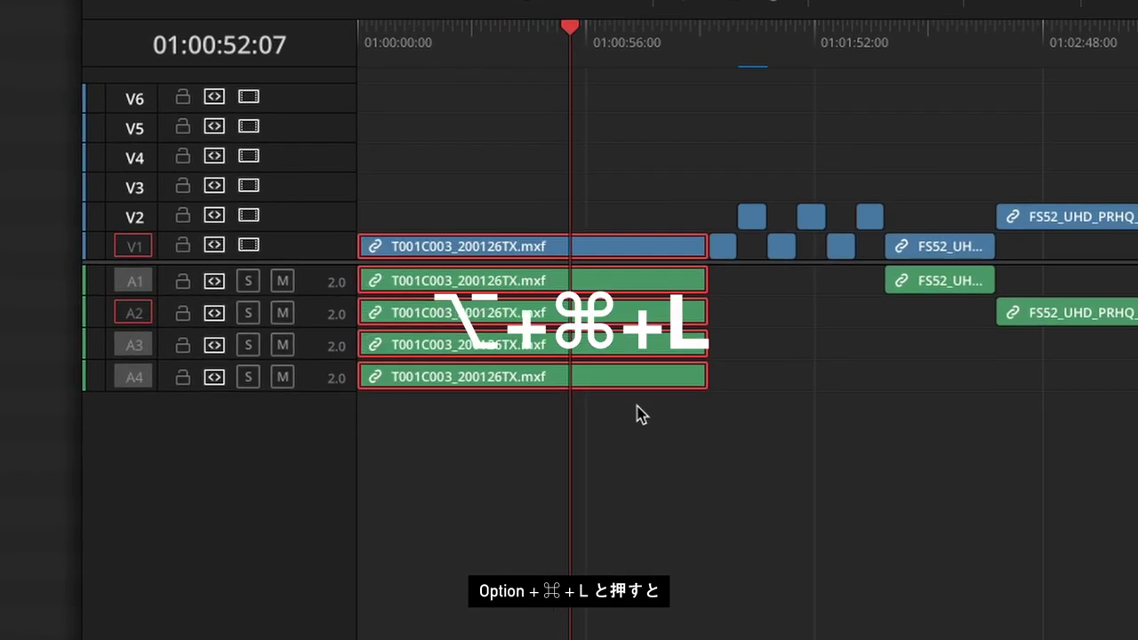
{"action": "left_click", "coordinate": [602, 221]}
{"action": "left_click", "coordinate": [619, 253]}
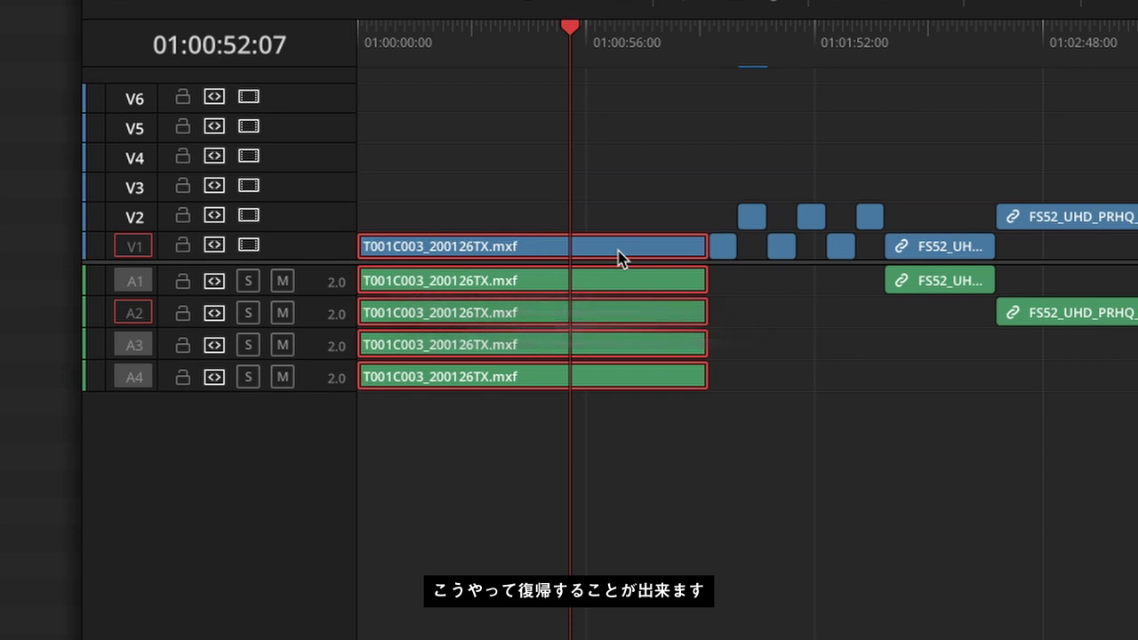
{"action": "left_click", "coordinate": [614, 181]}
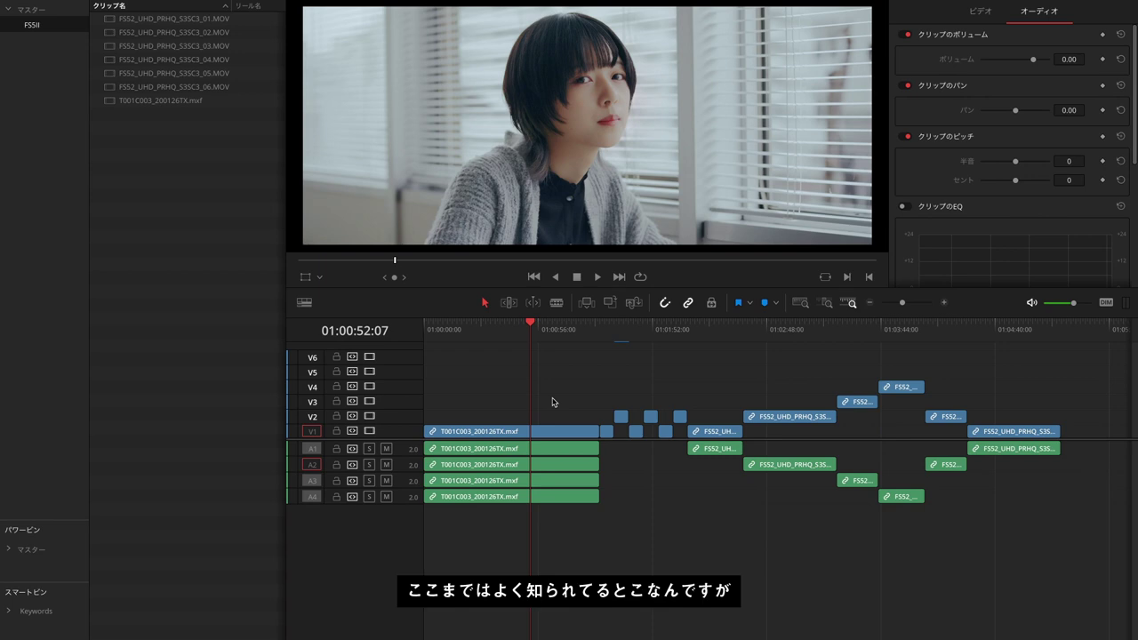
{"action": "left_click_drag", "start_coordinate": [554, 329], "coordinate": [550, 334]}
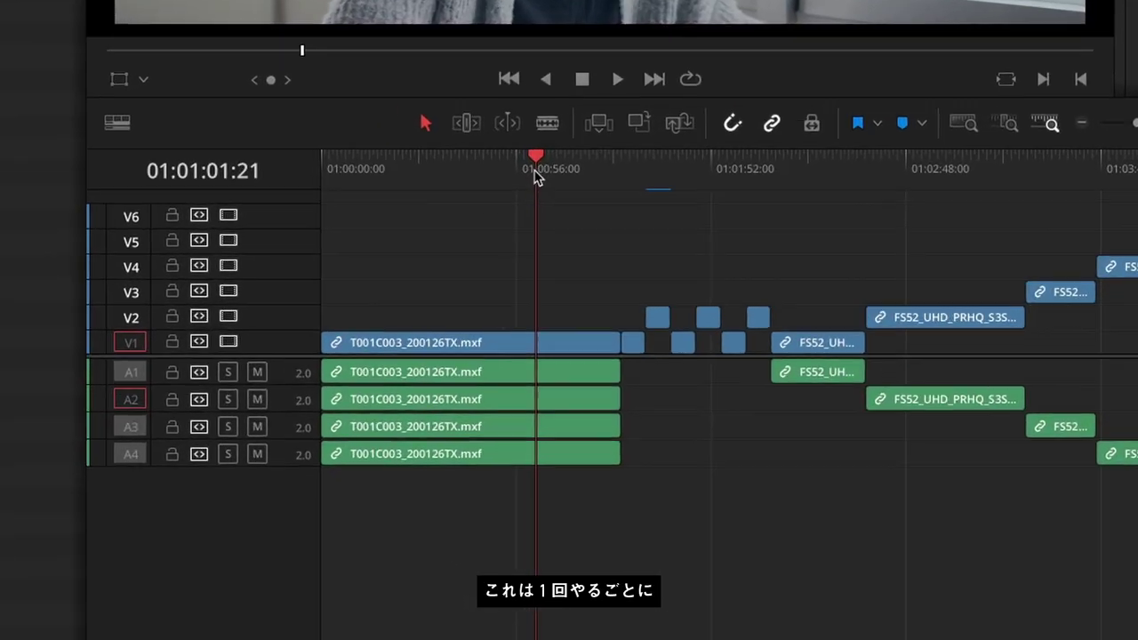
{"action": "left_click_drag", "start_coordinate": [535, 177], "coordinate": [528, 56]}
{"action": "left_click_drag", "start_coordinate": [457, 193], "coordinate": [510, 440]}
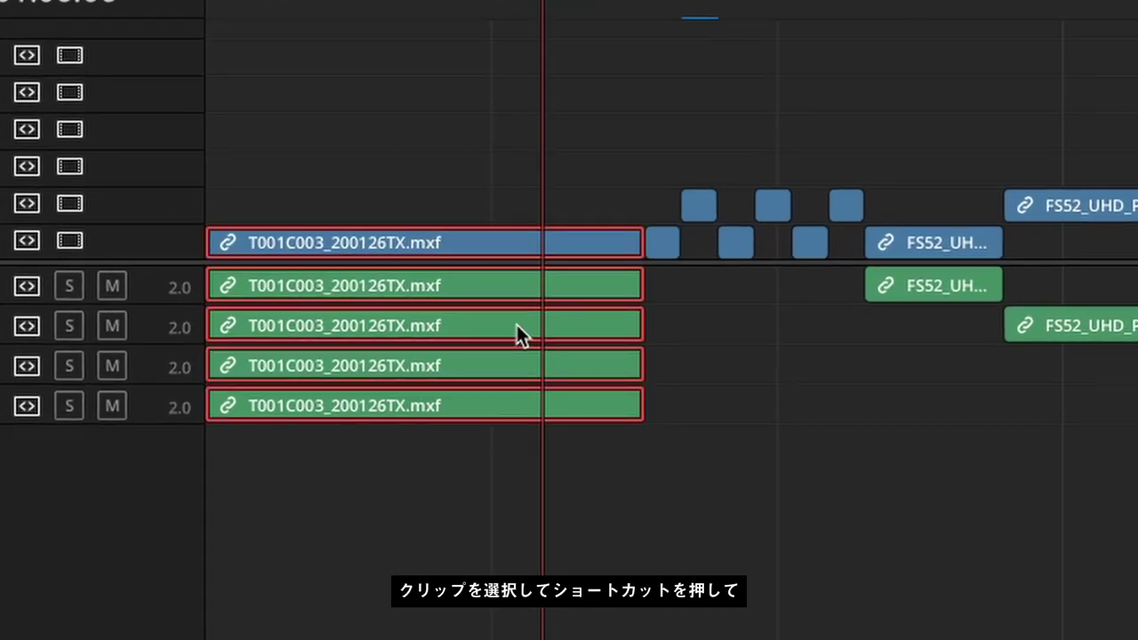
{"action": "left_click", "coordinate": [495, 151]}
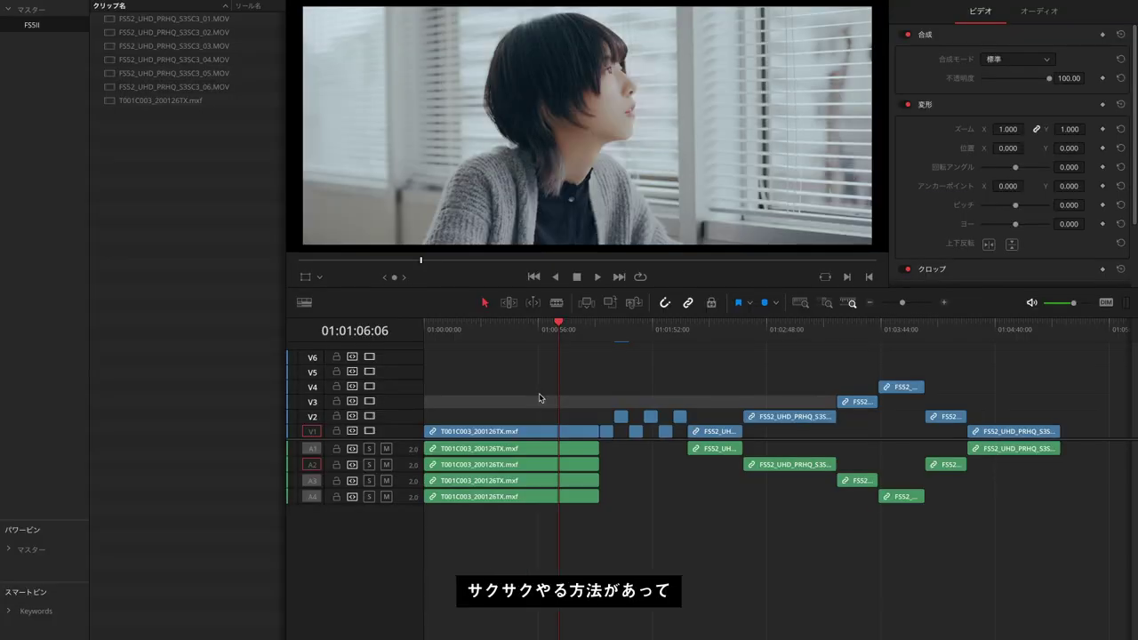
{"action": "scroll", "coordinate": [680, 397], "scroll_direction": "up", "scroll_amount": 3}
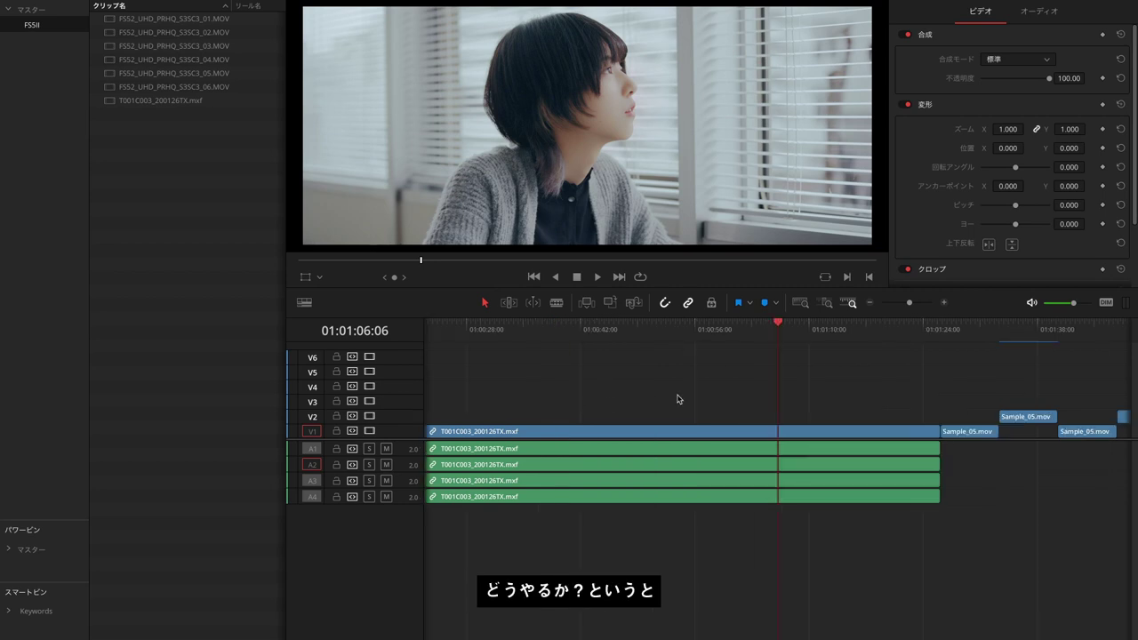
Select each of the A1, A2, A3 and A4 audio clips on its own.
{"action": "scroll", "coordinate": [680, 397], "scroll_direction": "right", "scroll_amount": 3}
{"action": "scroll", "coordinate": [680, 397], "scroll_direction": "left", "scroll_amount": 3}
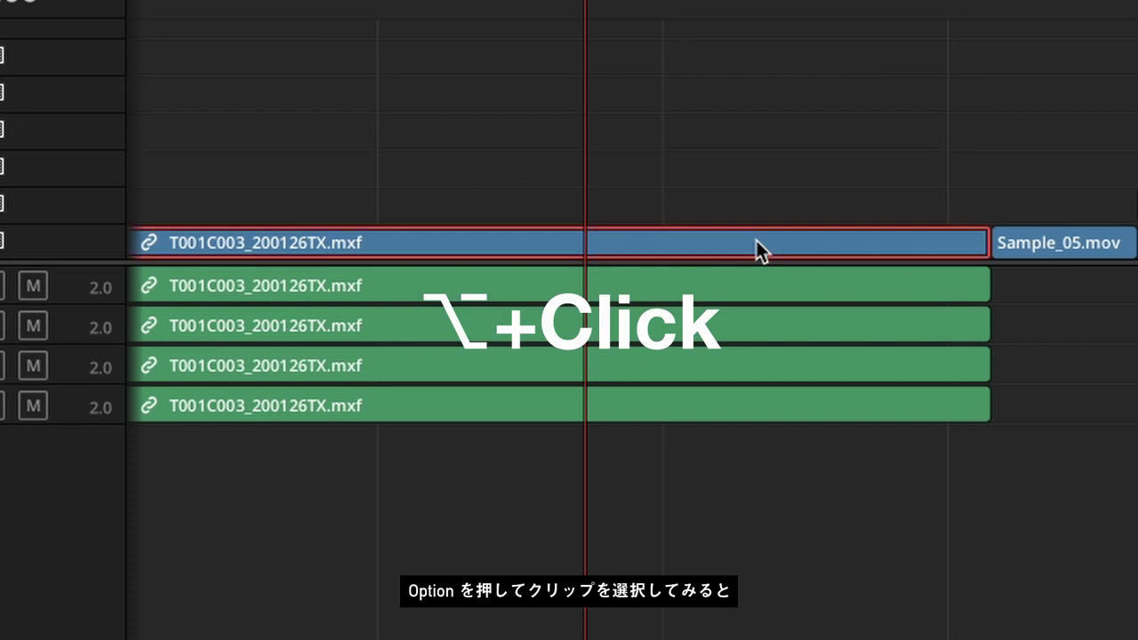
{"action": "left_click", "coordinate": [671, 448], "text": "alt"}
{"action": "left_click", "coordinate": [671, 464], "text": "alt"}
{"action": "left_click", "coordinate": [745, 363], "text": "alt"}
{"action": "left_click", "coordinate": [744, 406], "text": "alt"}
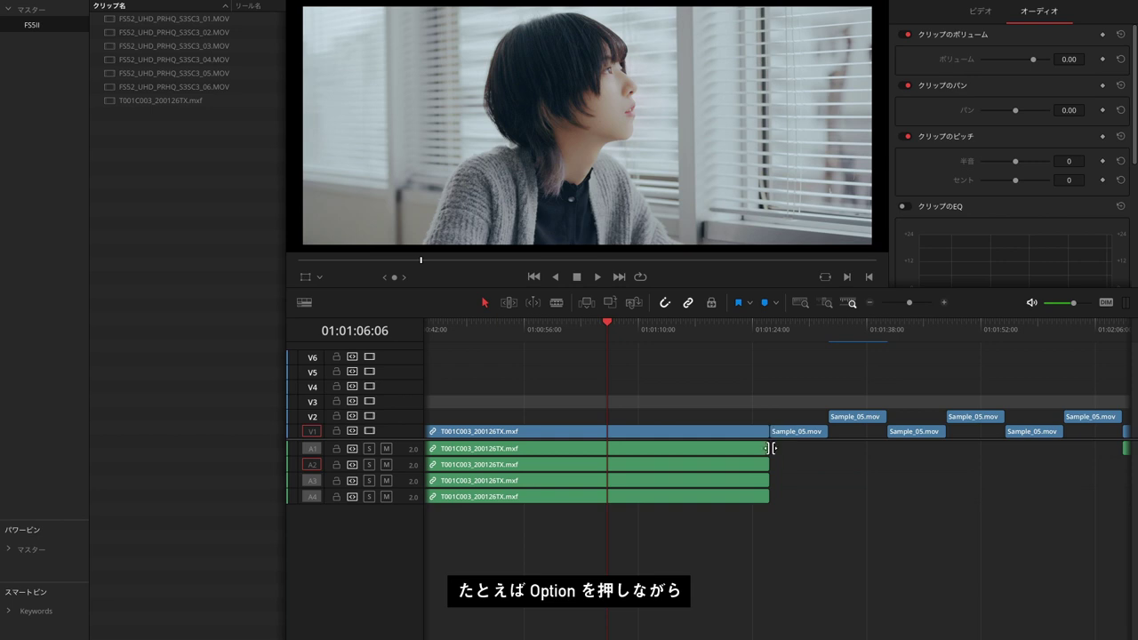
Trim only the A1 audio clip's end earlier, leaving the video full length, then pick the Blade tool.
{"action": "left_click", "coordinate": [769, 448], "text": "alt"}
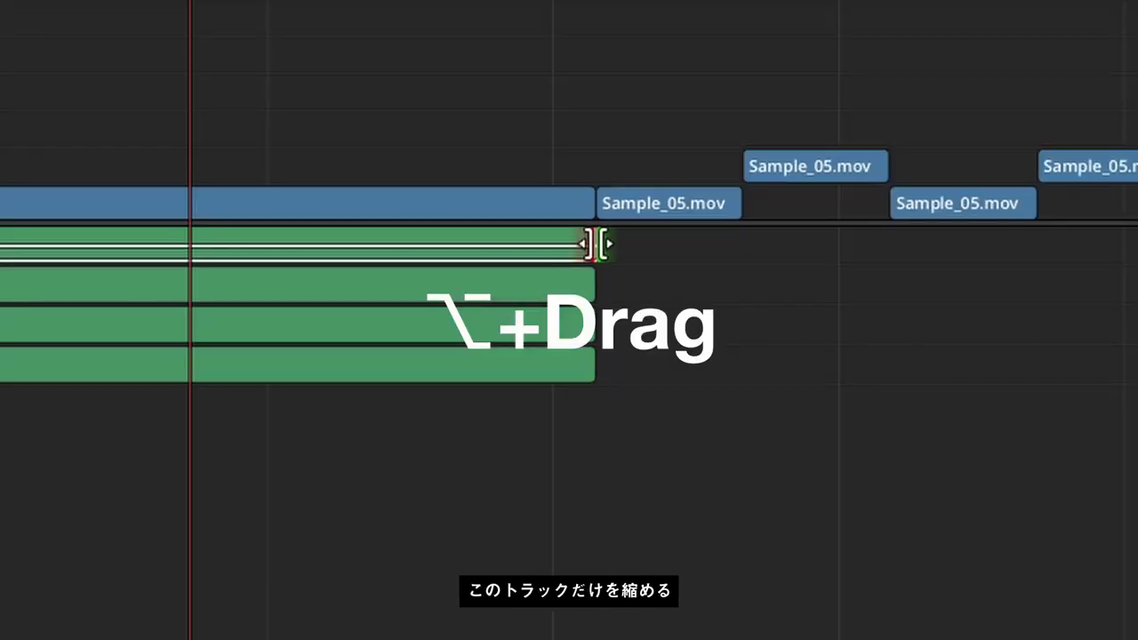
{"action": "left_click_drag", "start_coordinate": [591, 243], "coordinate": [256, 243]}
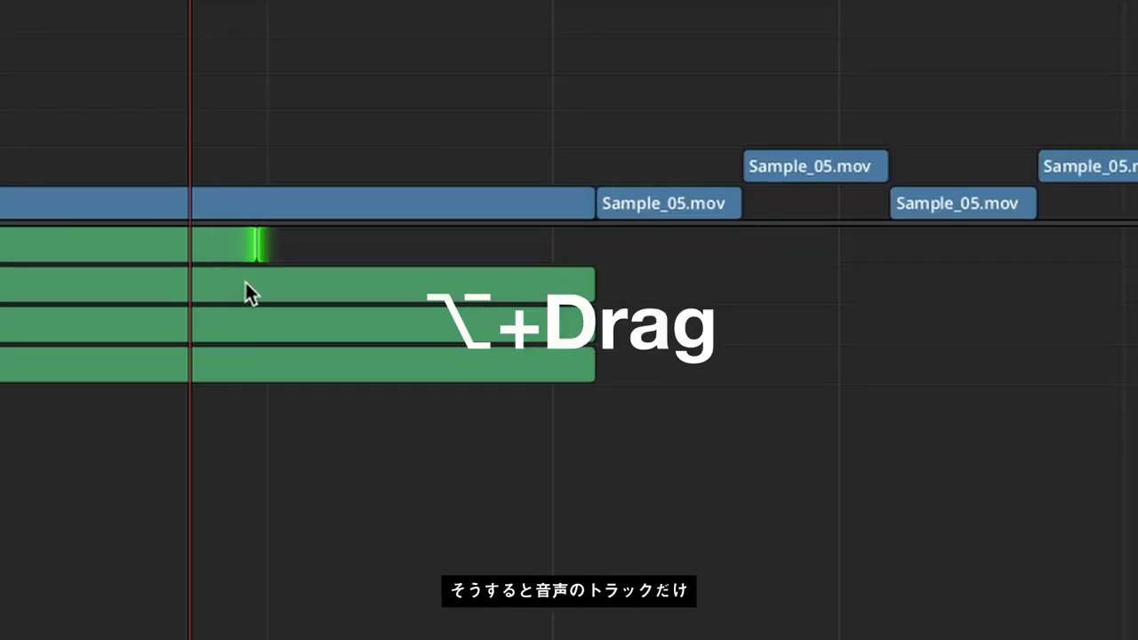
{"action": "left_click", "coordinate": [277, 204]}
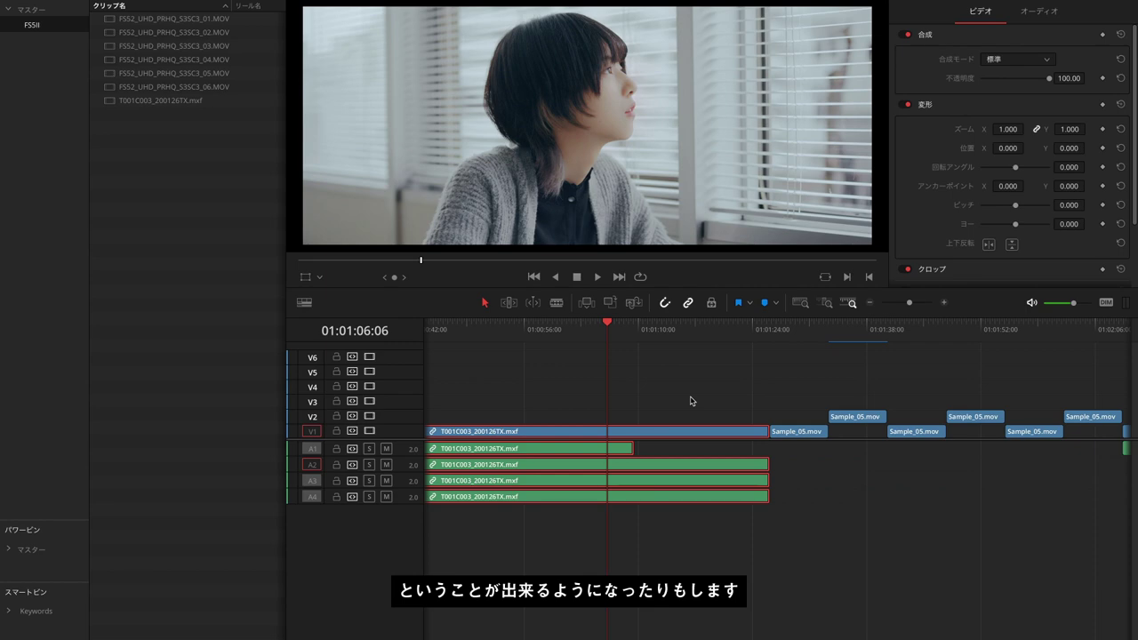
{"action": "key", "text": "b"}
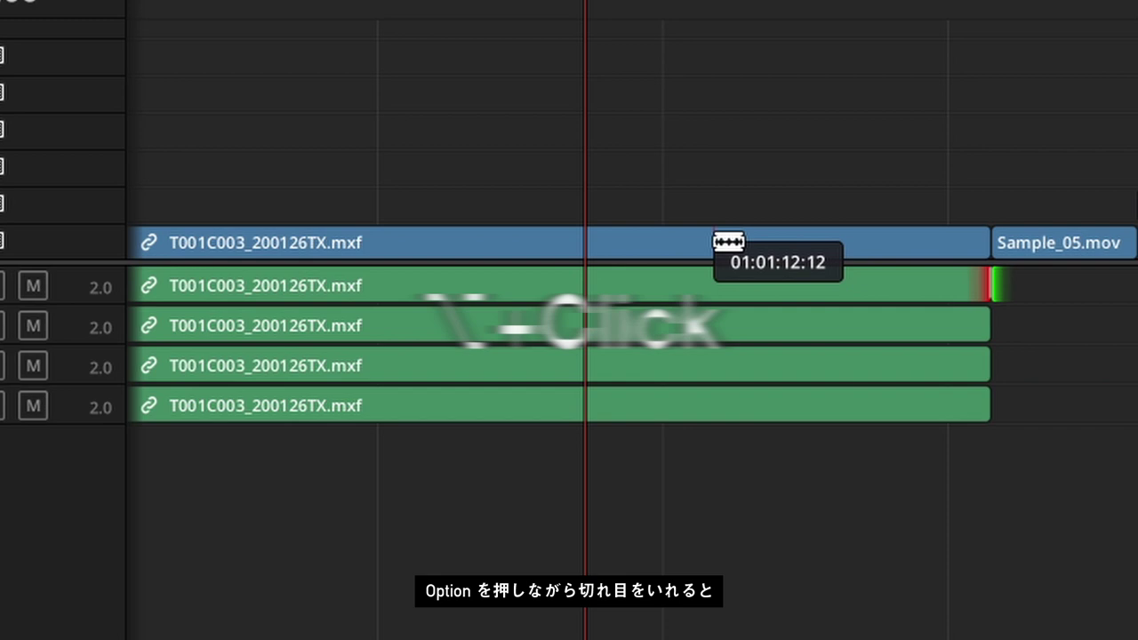
Blade only the T001C003 video, select each piece, and undo moving the right piece up a track.
{"action": "left_click", "coordinate": [714, 249], "text": "alt"}
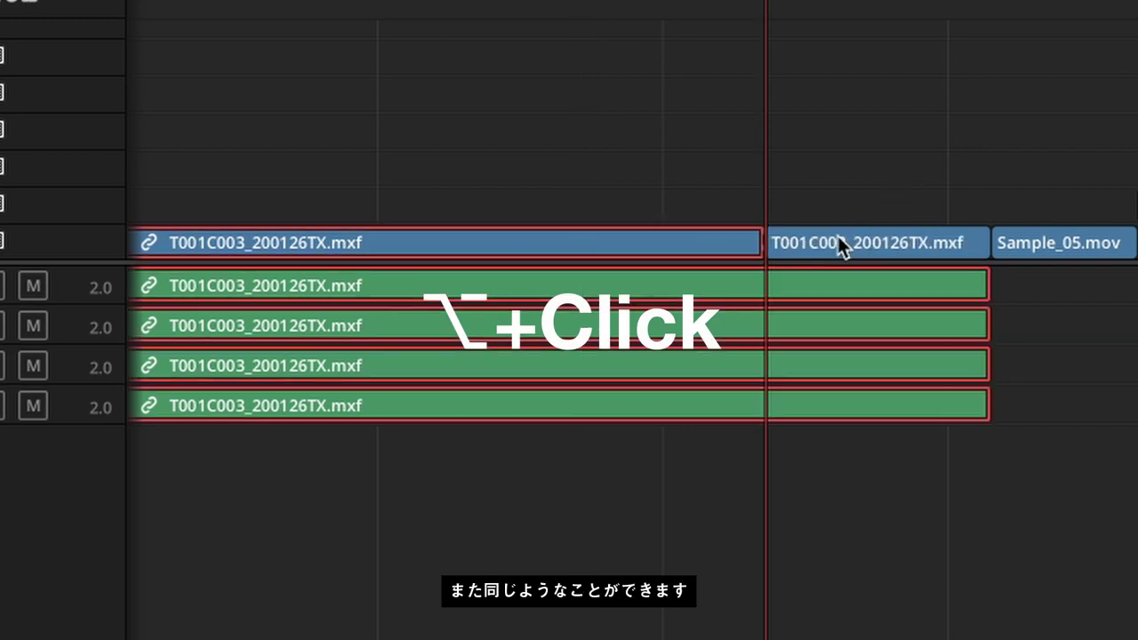
{"action": "left_click", "coordinate": [840, 240]}
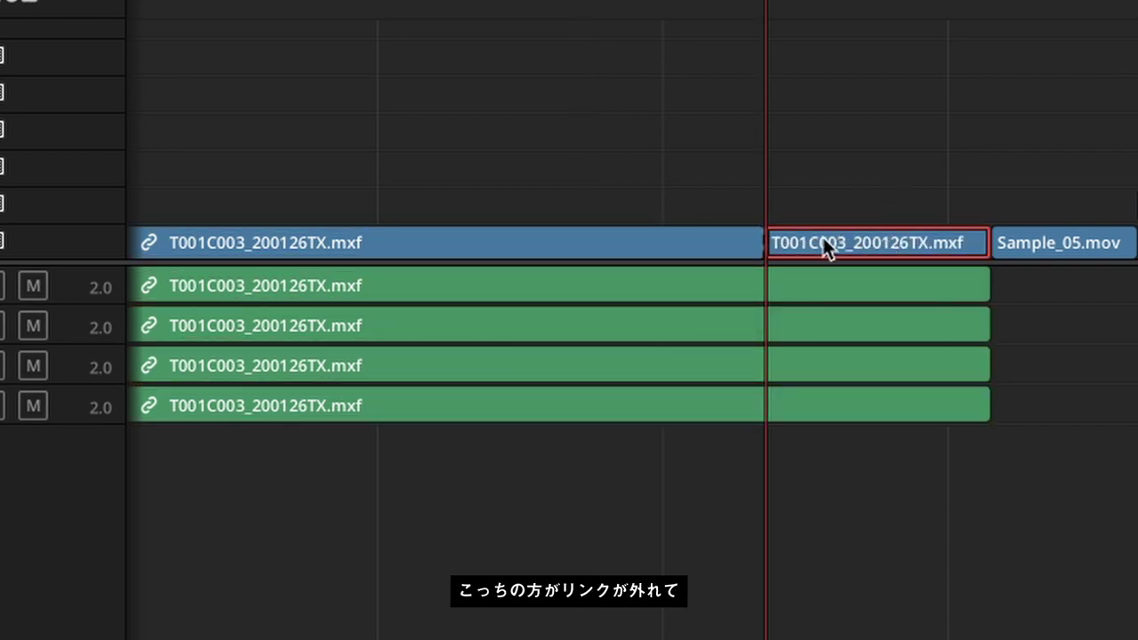
{"action": "left_click", "coordinate": [617, 241]}
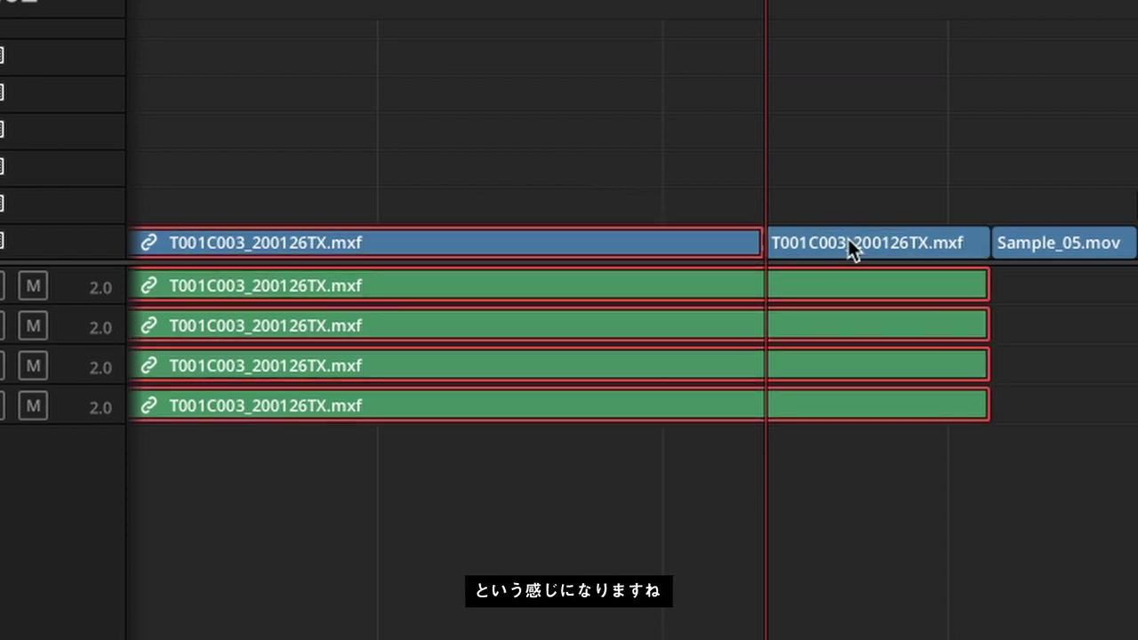
{"action": "left_click_drag", "start_coordinate": [848, 242], "coordinate": [844, 205]}
{"action": "key", "text": "ctrl+z"}
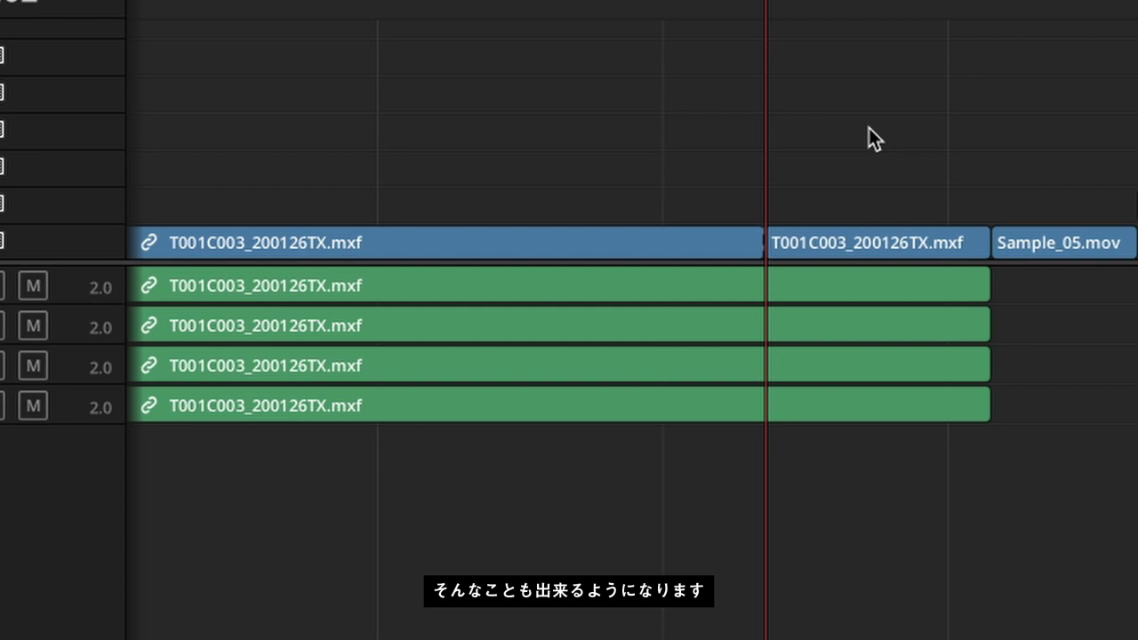